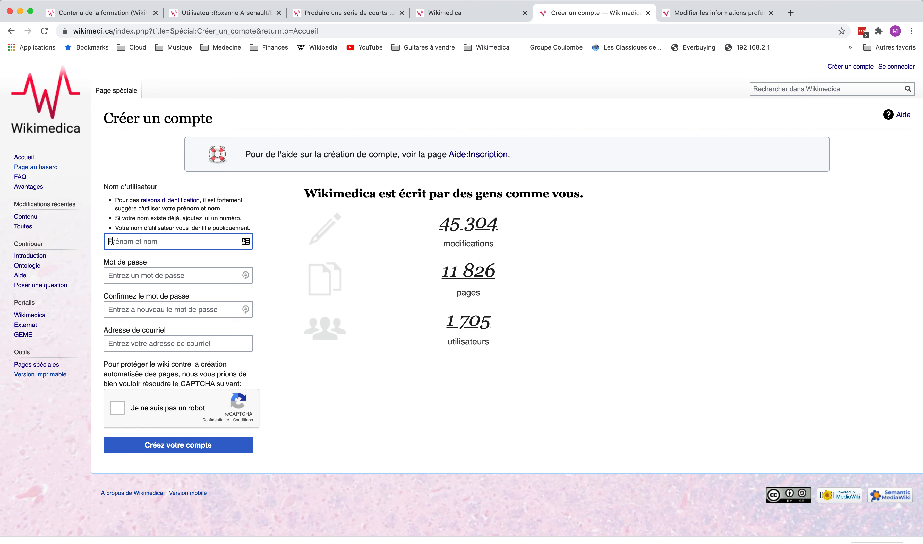
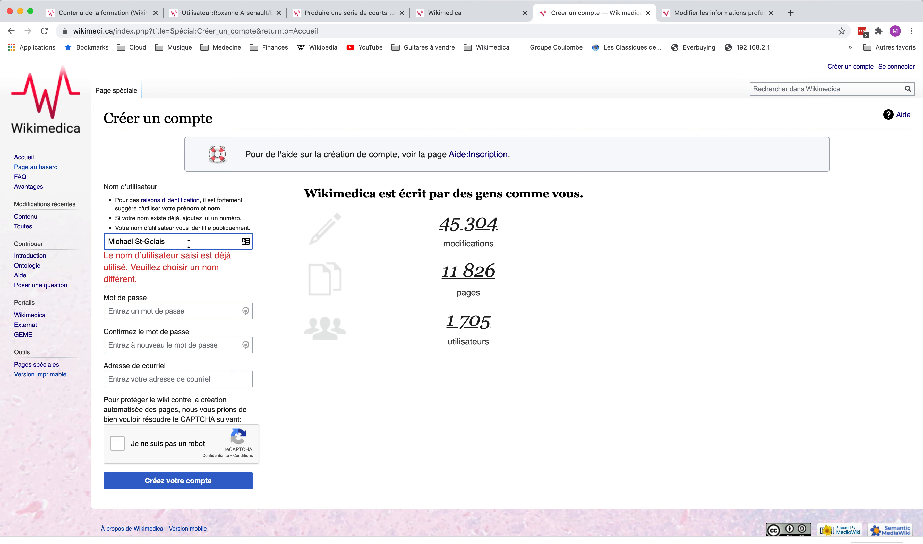
# Insert a capital middle initial with a period before the surname, then go to the password and e-mail fields
pyautogui.click(135, 242)
pyautogui.write('c')
pyautogui.press('BackSpace')
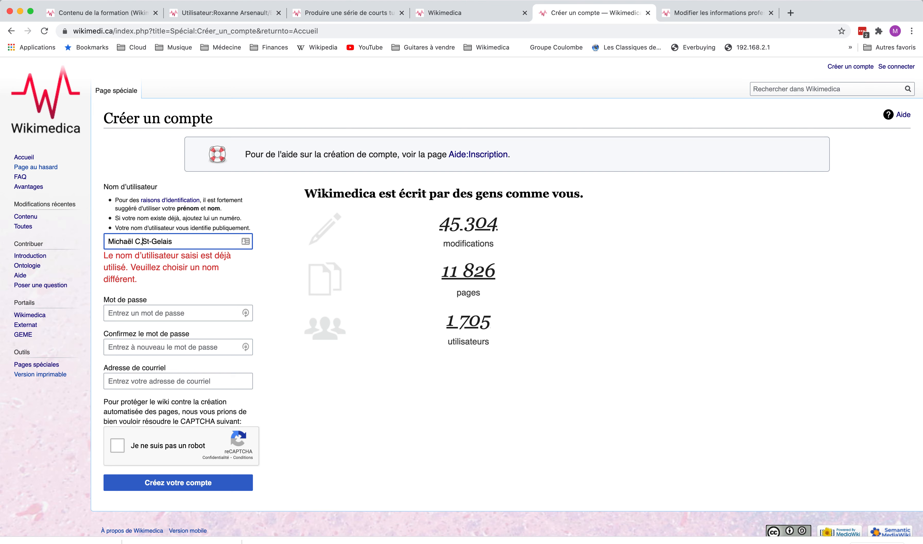
pyautogui.write('C,')
pyautogui.press('BackSpace')
pyautogui.press('BackSpace')
pyautogui.write('.')
pyautogui.click(214, 245)
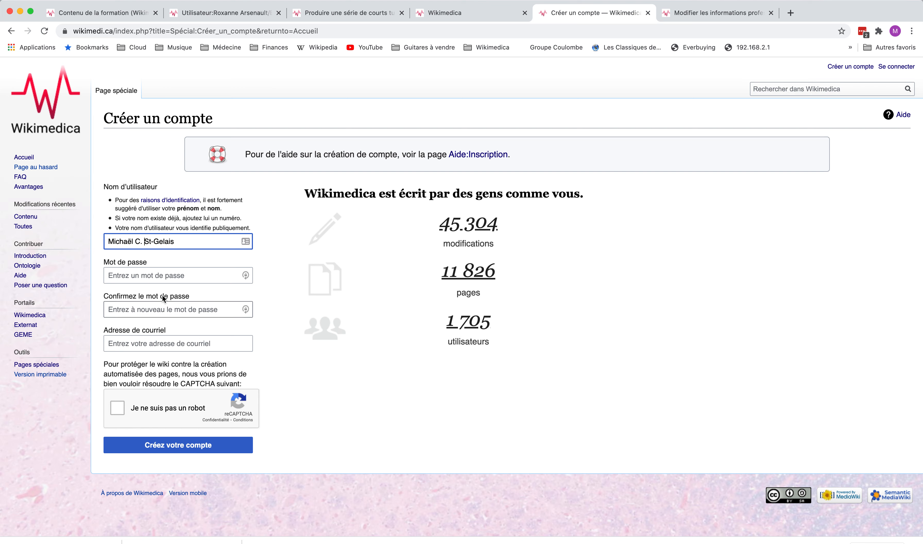
pyautogui.click(119, 276)
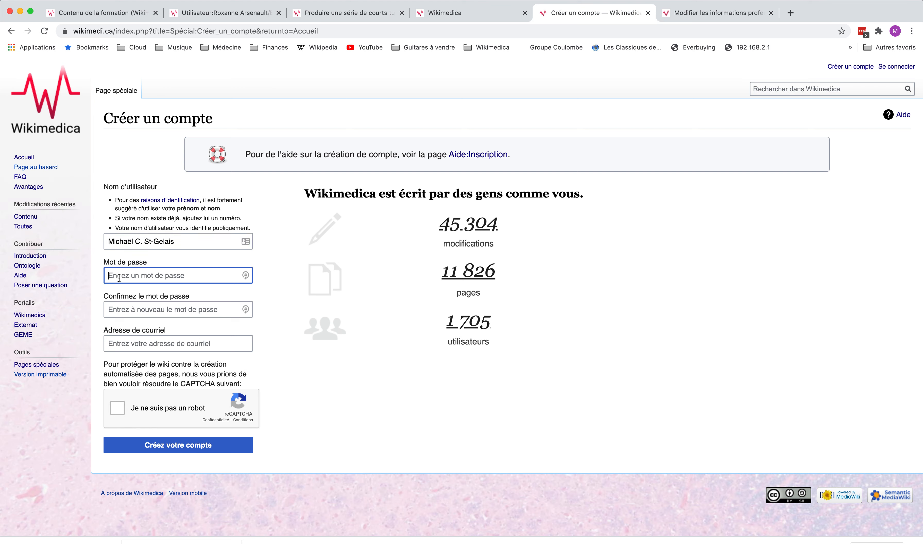
pyautogui.click(127, 347)
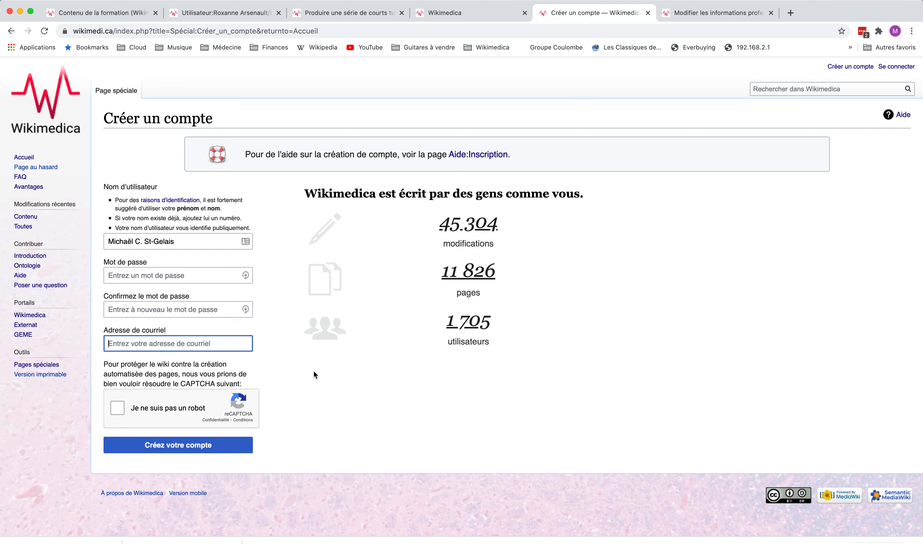
# Close the old professional-information tab, load wikimedi.ca in a new tab, and open your user profile
pyautogui.click(696, 13)
pyautogui.scroll(4, 410, 239)
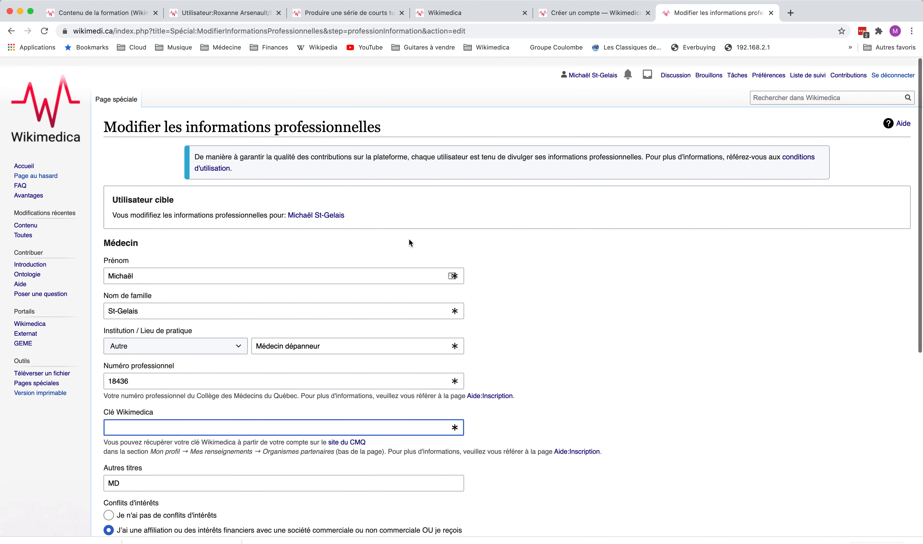
pyautogui.click(771, 14)
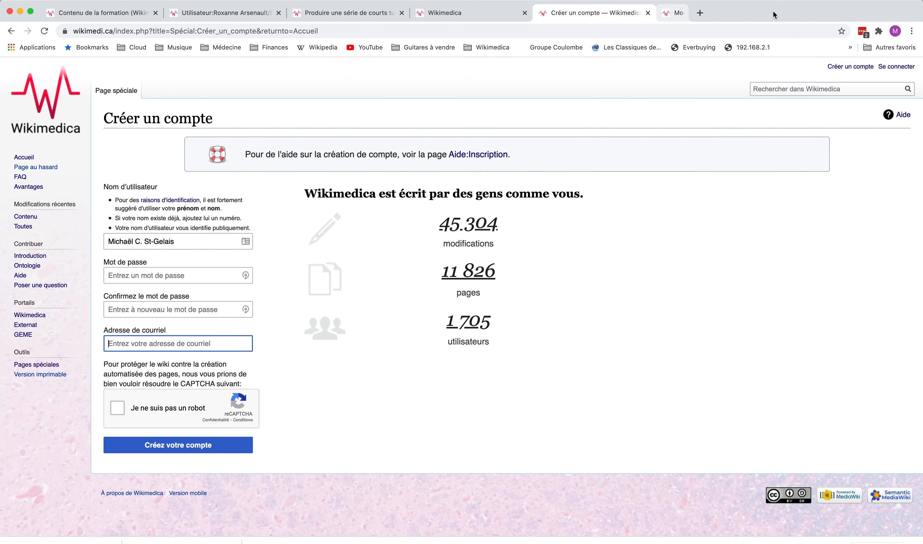
pyautogui.click(668, 13)
pyautogui.write('wiki')
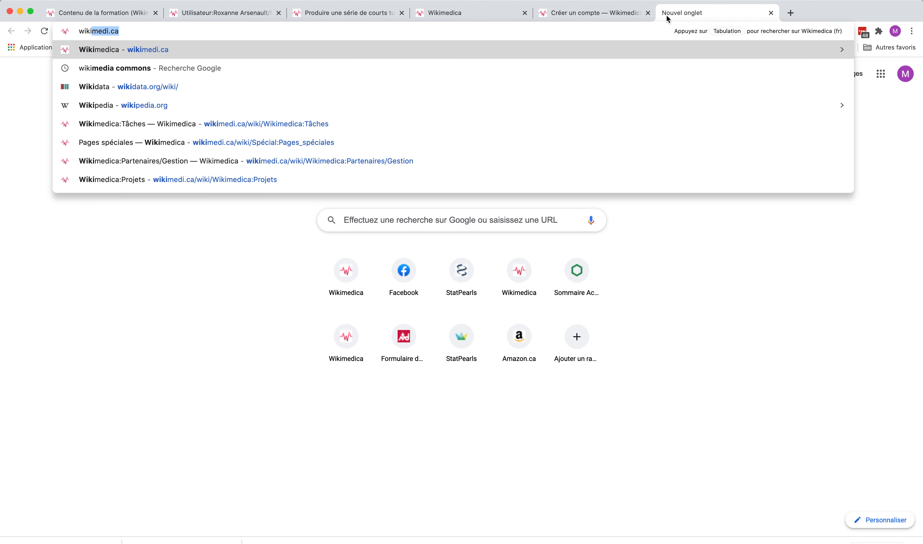
pyautogui.press('Return')
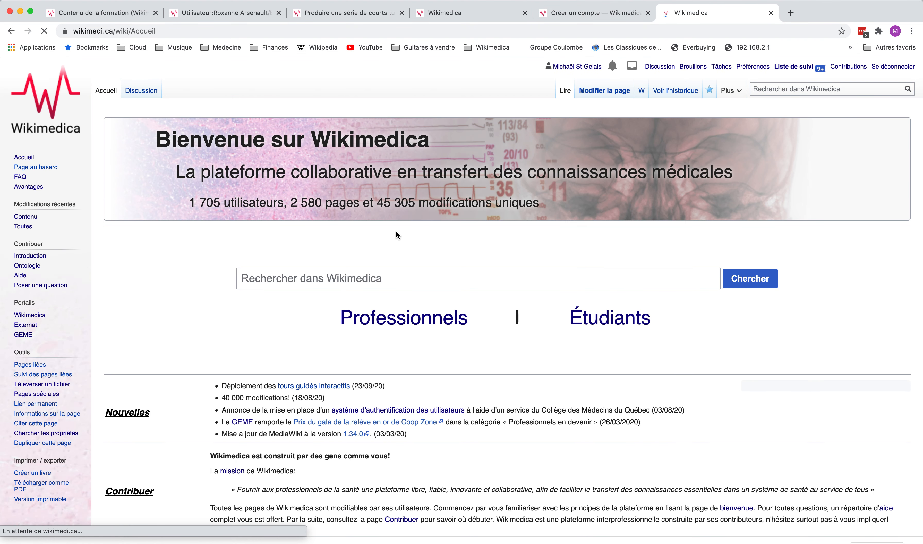
pyautogui.click(572, 67)
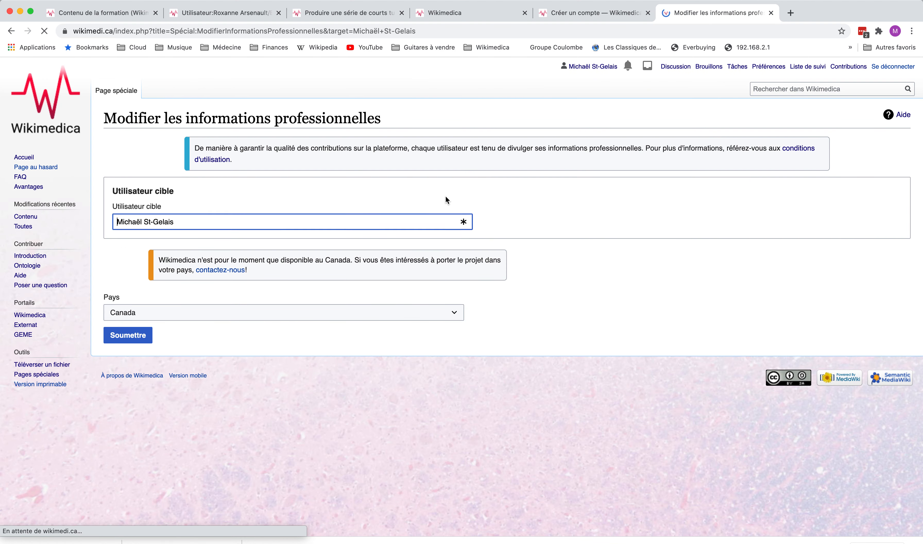
# Submit Canada as country and QC as province, then open the Profession list
pyautogui.click(126, 337)
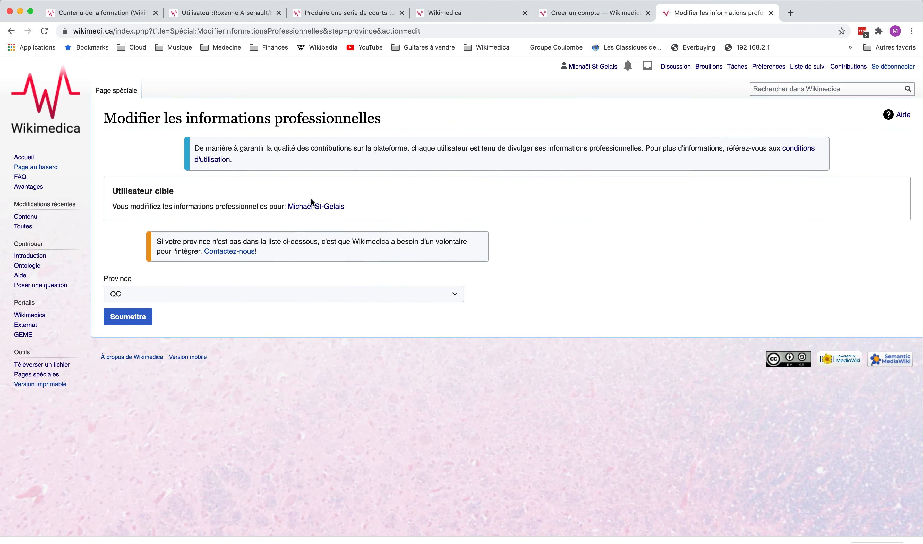
pyautogui.click(120, 322)
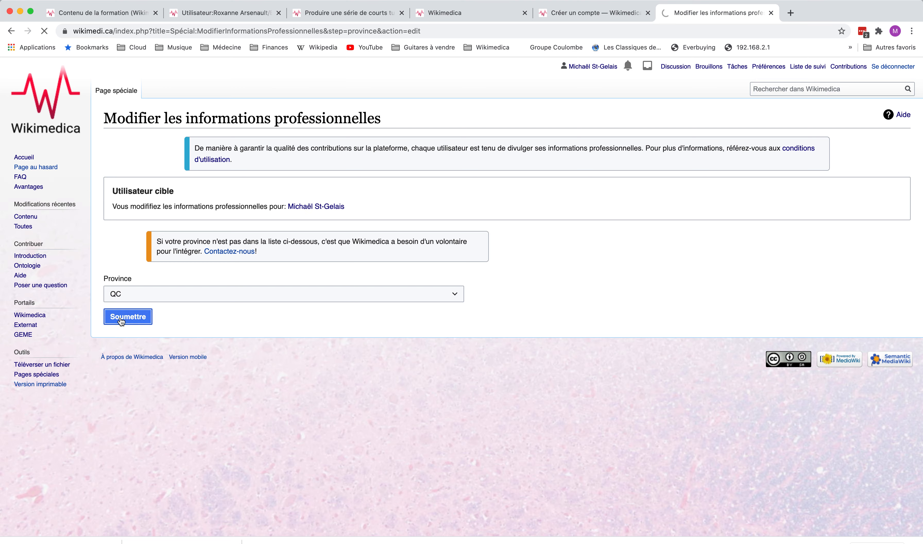
pyautogui.click(164, 291)
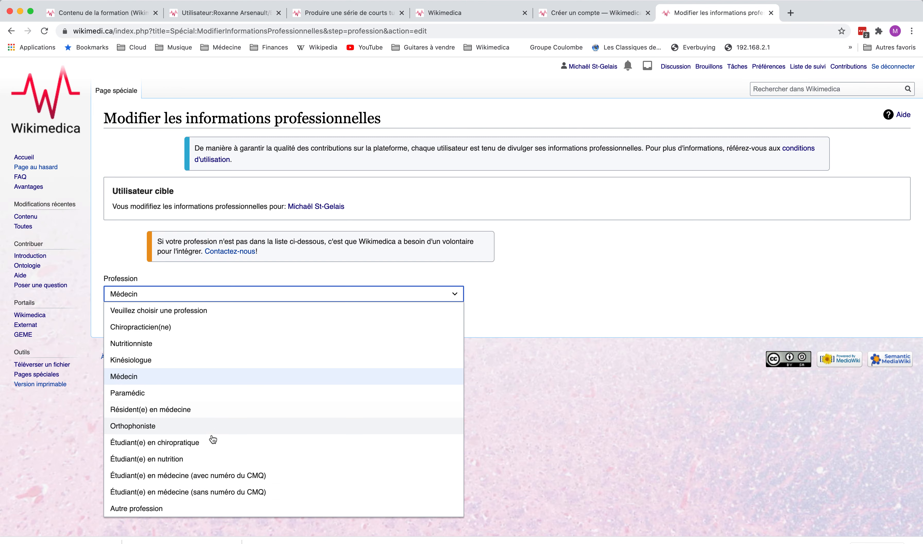
# Submit Médecin as the profession, sign in again with the session kept active, and resubmit
pyautogui.click(222, 380)
pyautogui.click(137, 318)
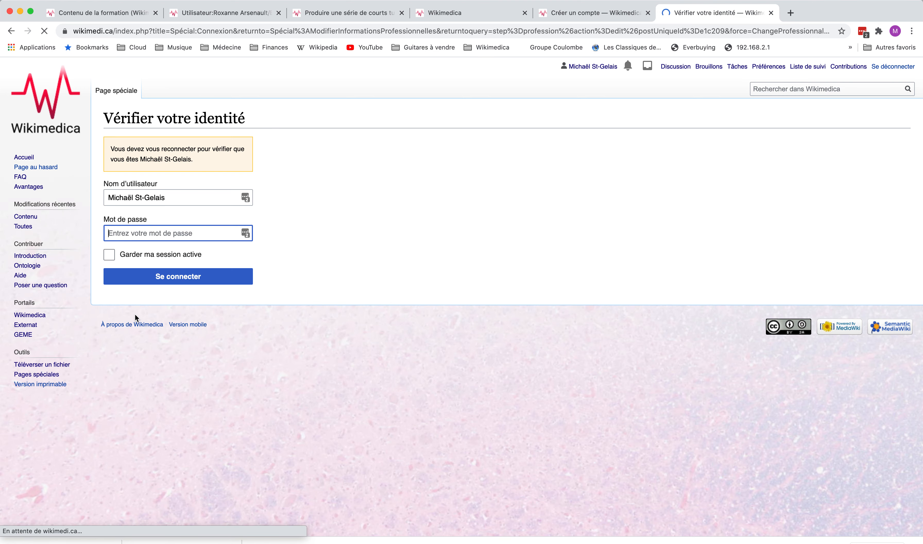
pyautogui.click(152, 255)
pyautogui.click(149, 276)
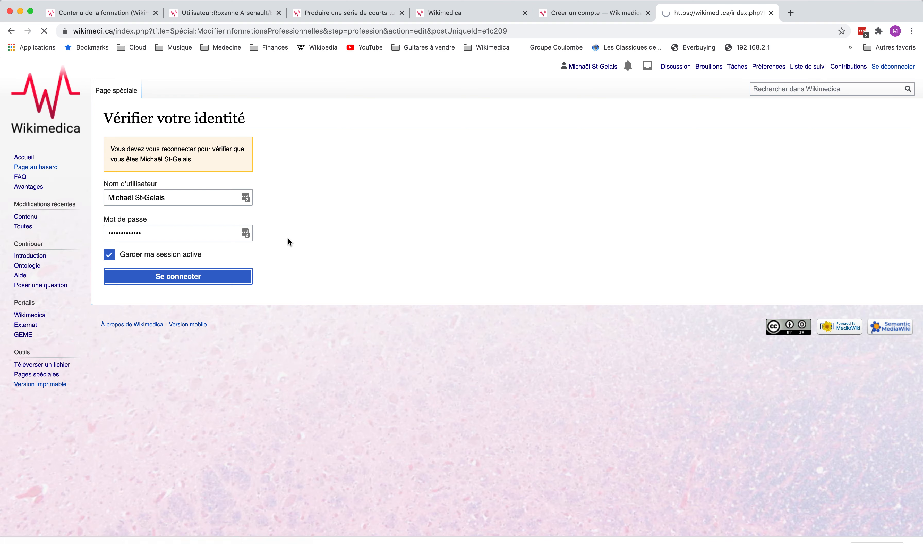
pyautogui.click(137, 321)
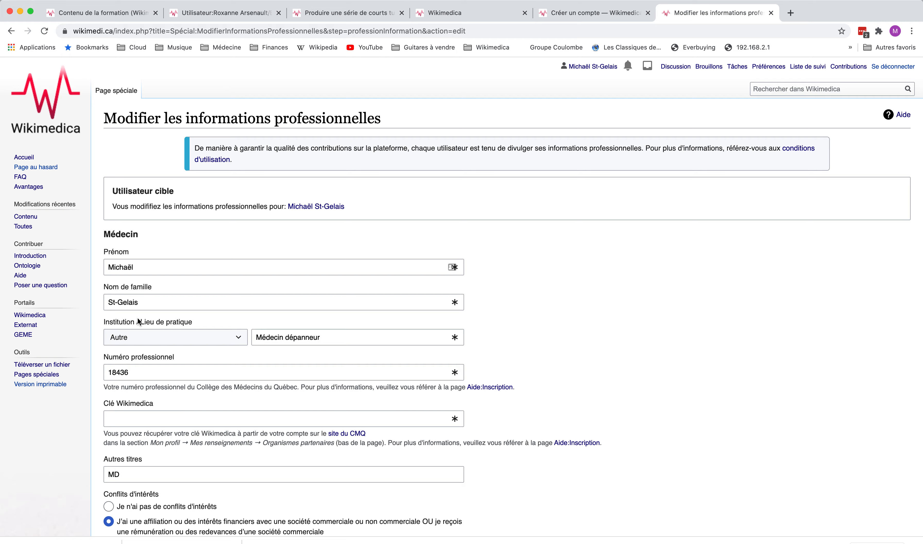
pyautogui.scroll(-3, 139, 318)
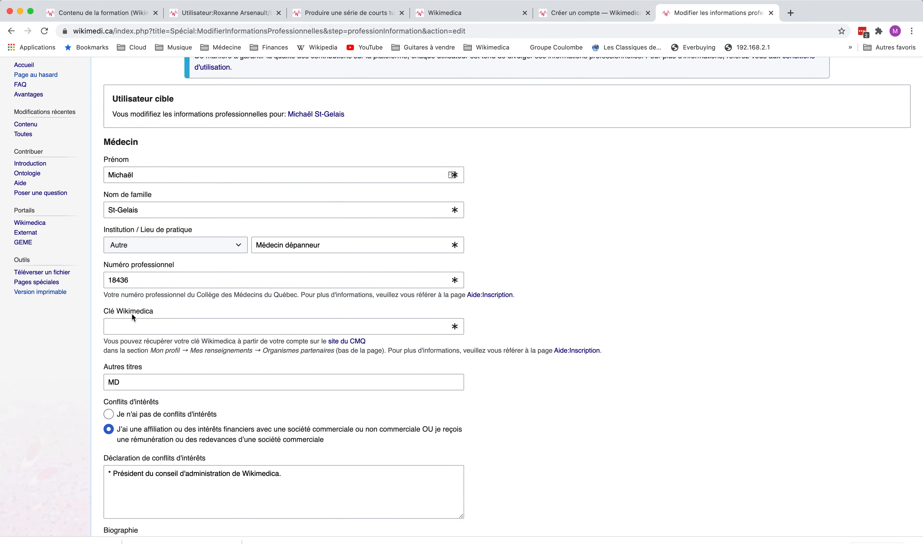
pyautogui.scroll(-1, 131, 299)
pyautogui.scroll(3, 149, 224)
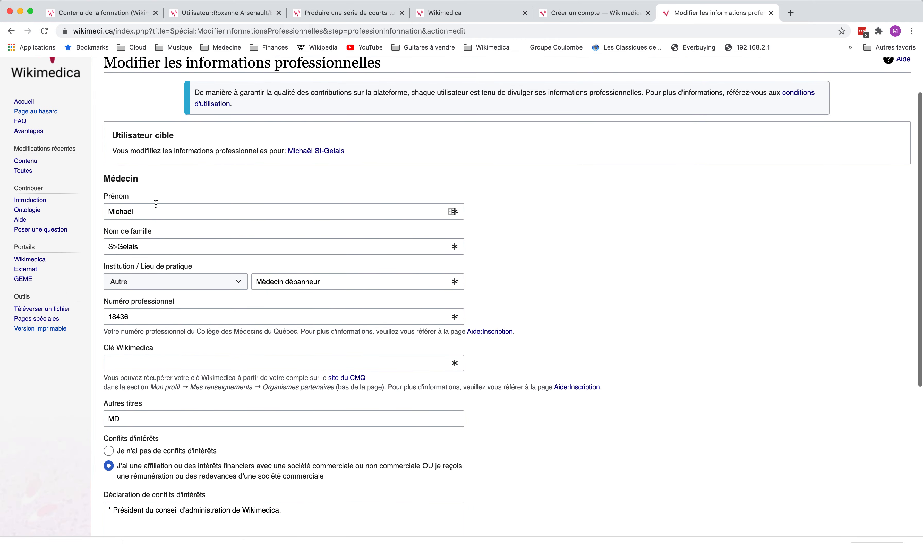
pyautogui.scroll(-2, 152, 208)
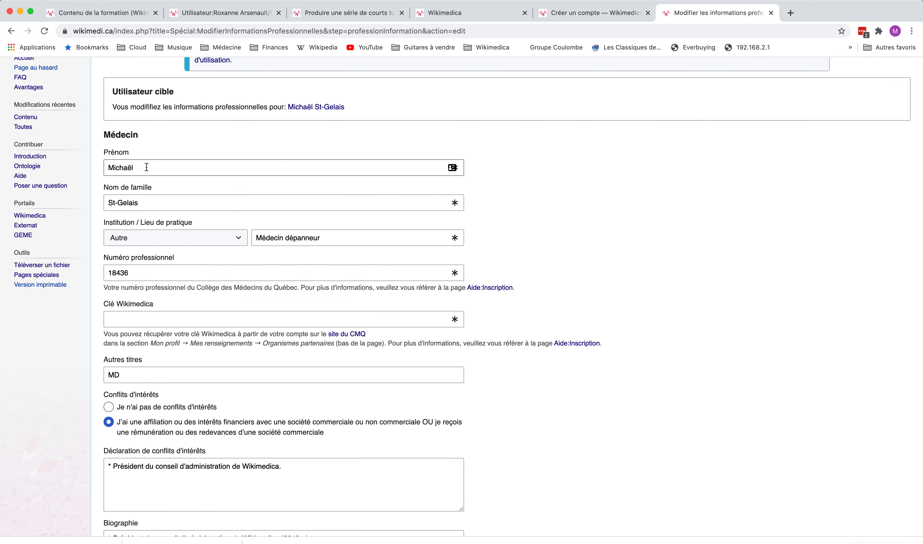
pyautogui.scroll(-2, 149, 221)
pyautogui.click(161, 190)
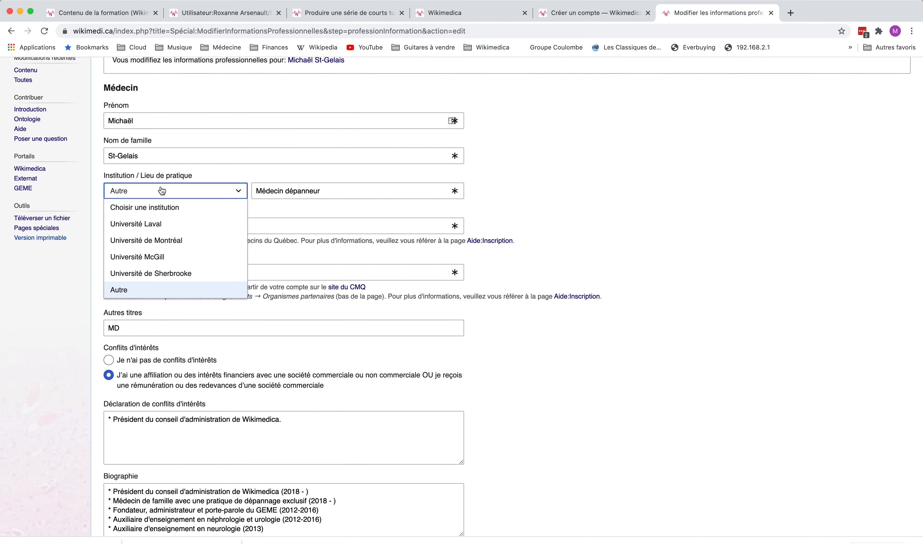
pyautogui.click(208, 170)
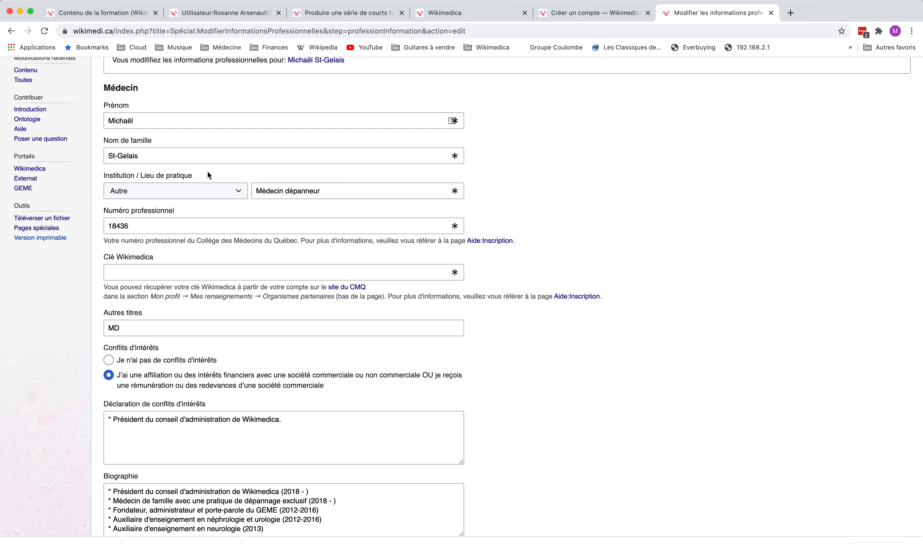
pyautogui.scroll(-2, 160, 231)
pyautogui.click(185, 163)
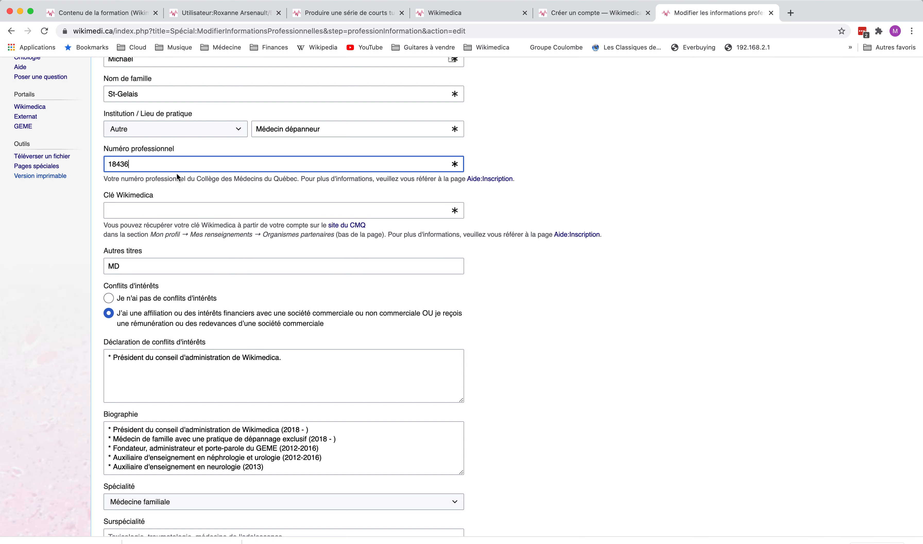
pyautogui.scroll(-2, 179, 170)
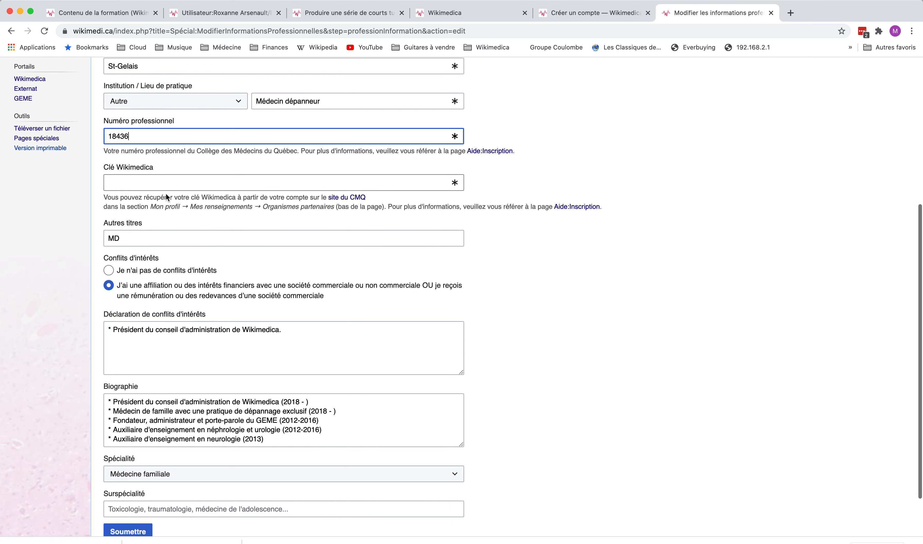
pyautogui.click(181, 169)
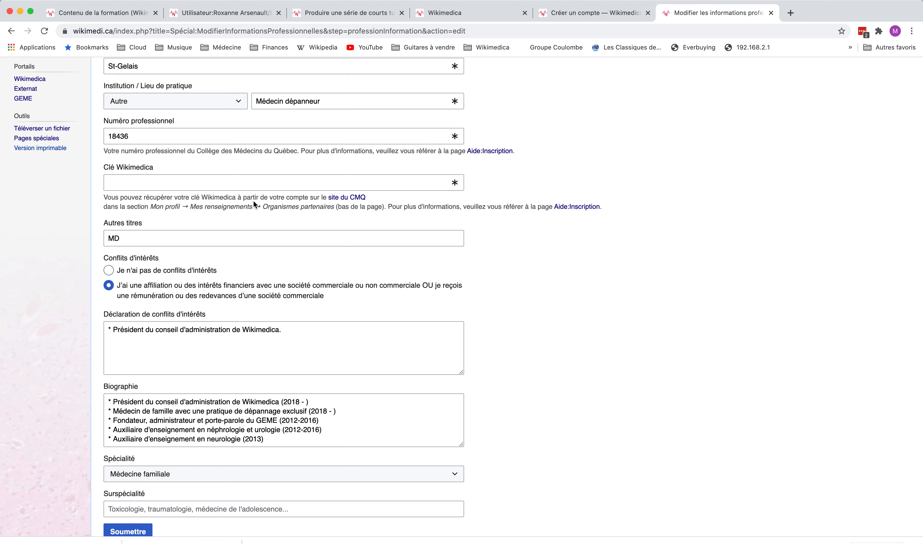
pyautogui.scroll(-1, 254, 202)
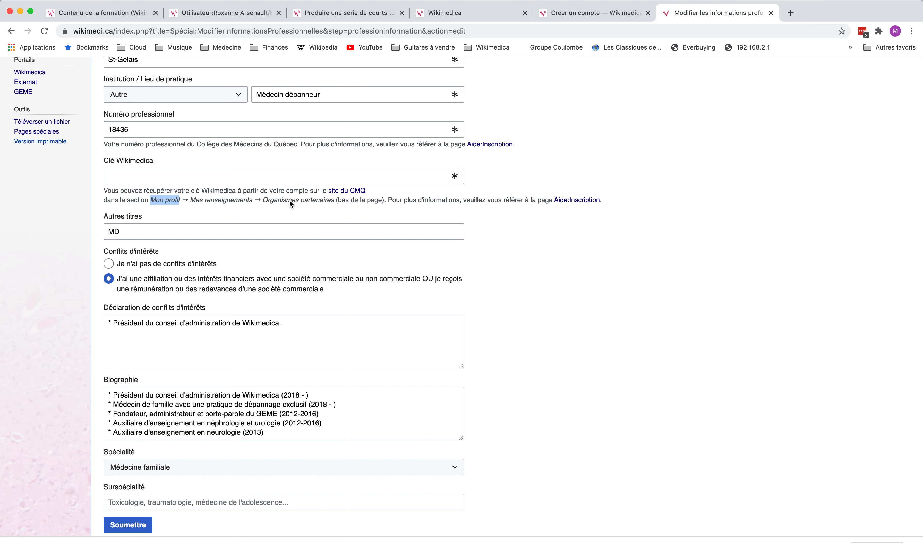
pyautogui.click(262, 174)
pyautogui.scroll(-3, 230, 232)
pyautogui.click(254, 193)
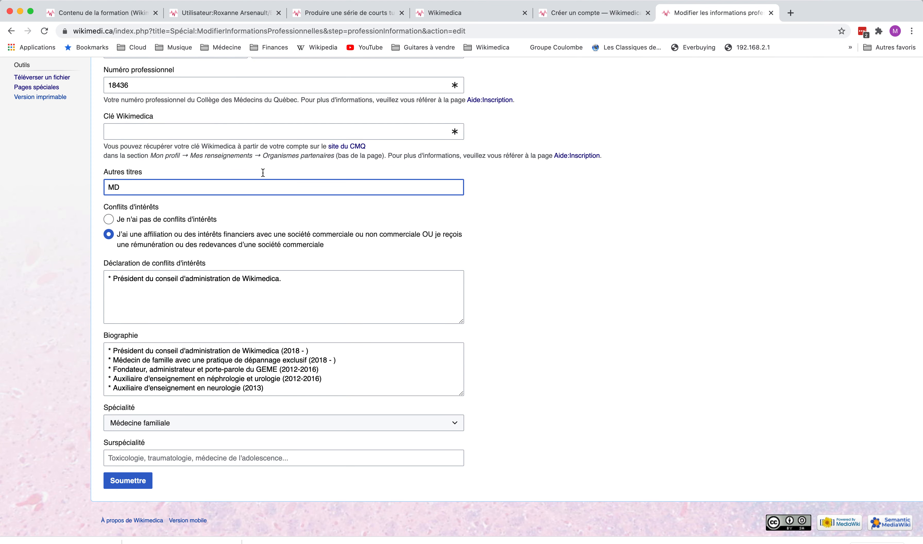
pyautogui.hotkey('shift', 'Tab')
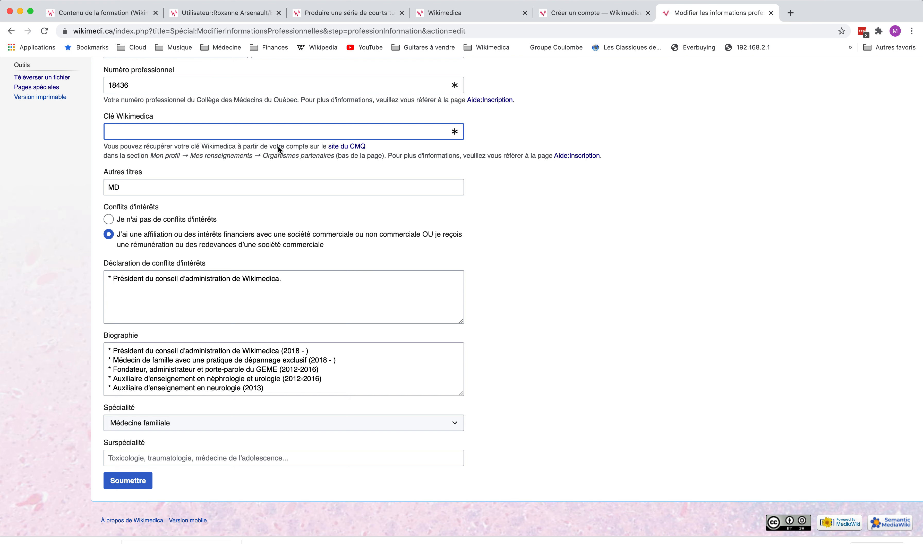
pyautogui.scroll(-1, 277, 145)
pyautogui.click(193, 176)
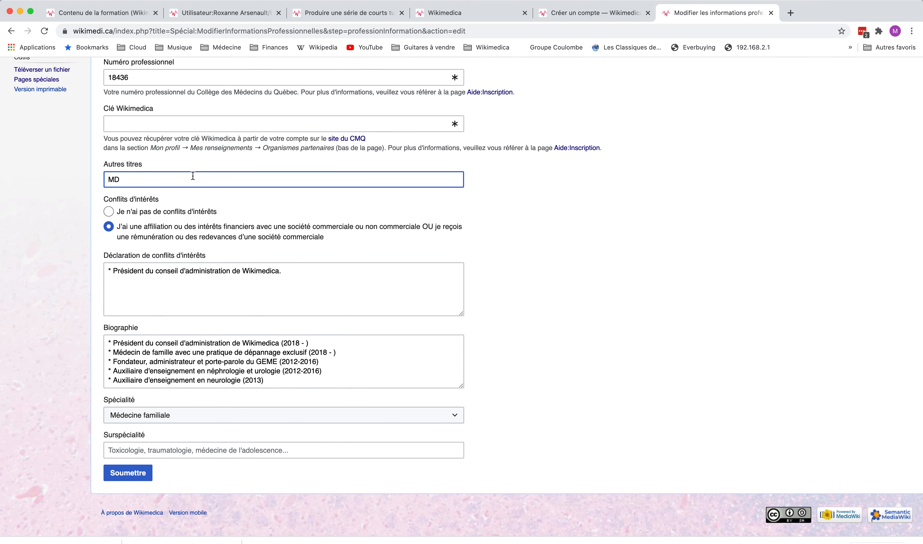
pyautogui.scroll(3, 193, 175)
pyautogui.scroll(-3, 191, 177)
pyautogui.scroll(-1, 147, 219)
pyautogui.click(143, 282)
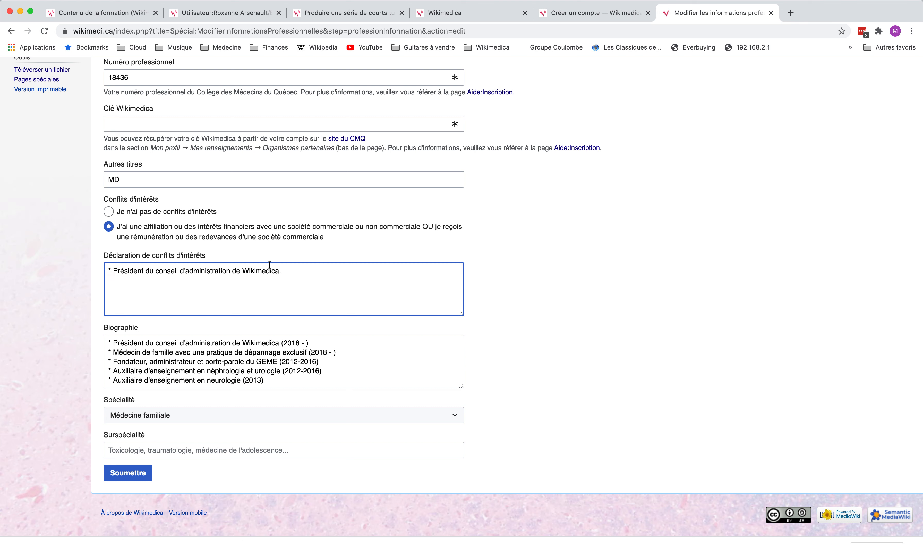
# Add a new '* asdf asdf' bullet line at the end of the conflict-of-interest declaration
pyautogui.click(108, 270)
pyautogui.click(287, 271)
pyautogui.press('Return')
pyautogui.write('* asdf asdf')
# Keep Médecine familiale as the specialty and move on to the subspecialty field
pyautogui.moveTo(106, 341); pyautogui.dragTo(195, 399)
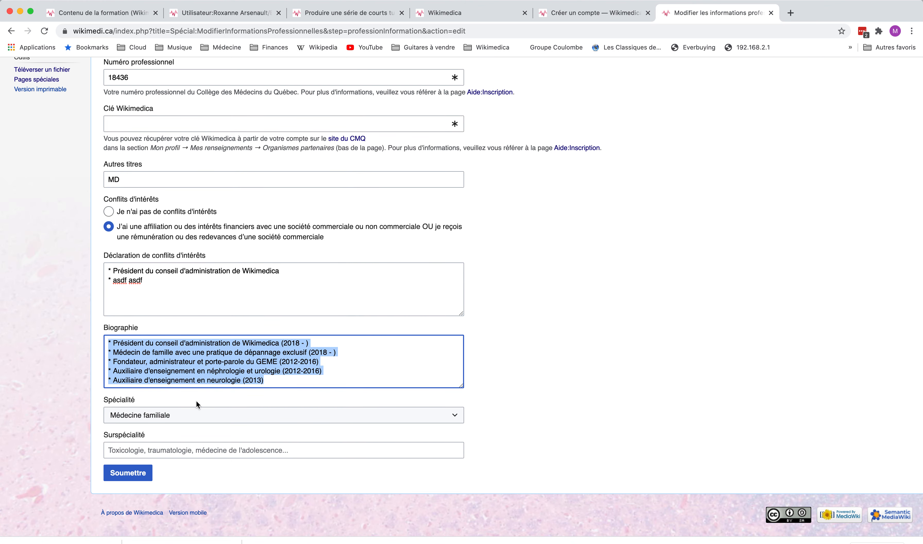
pyautogui.click(347, 378)
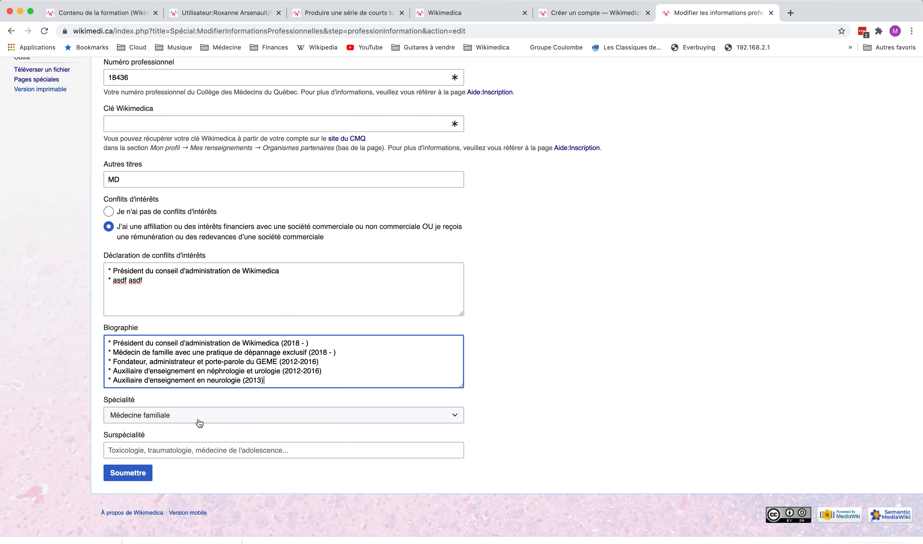
pyautogui.click(213, 415)
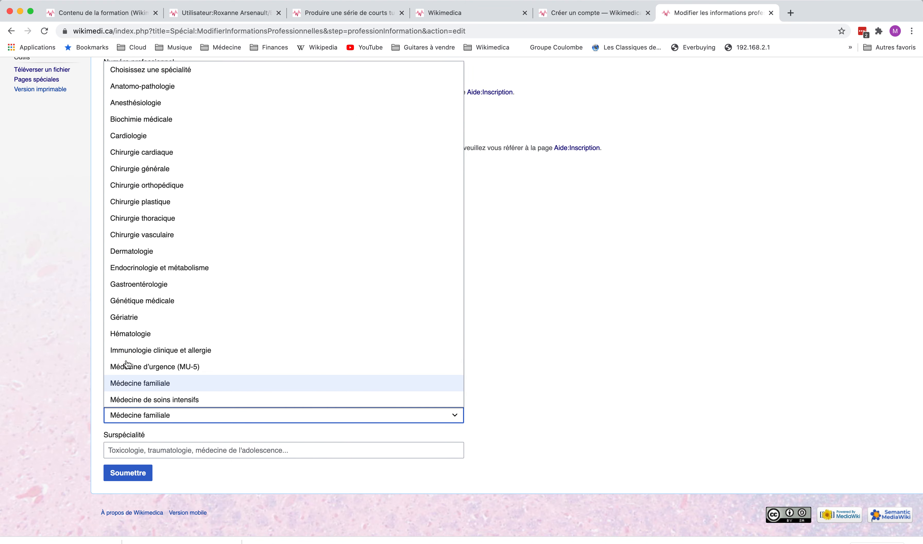
pyautogui.click(70, 359)
pyautogui.click(142, 452)
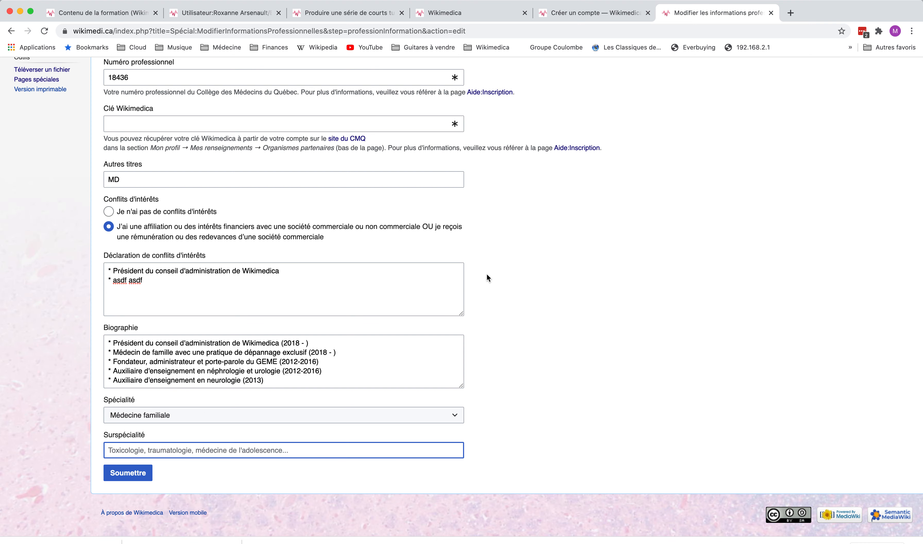
pyautogui.scroll(8, 487, 273)
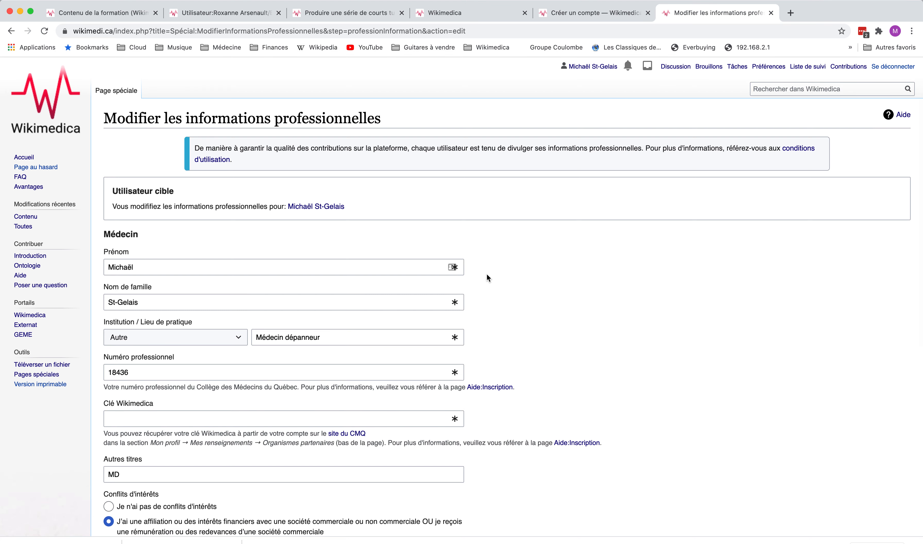